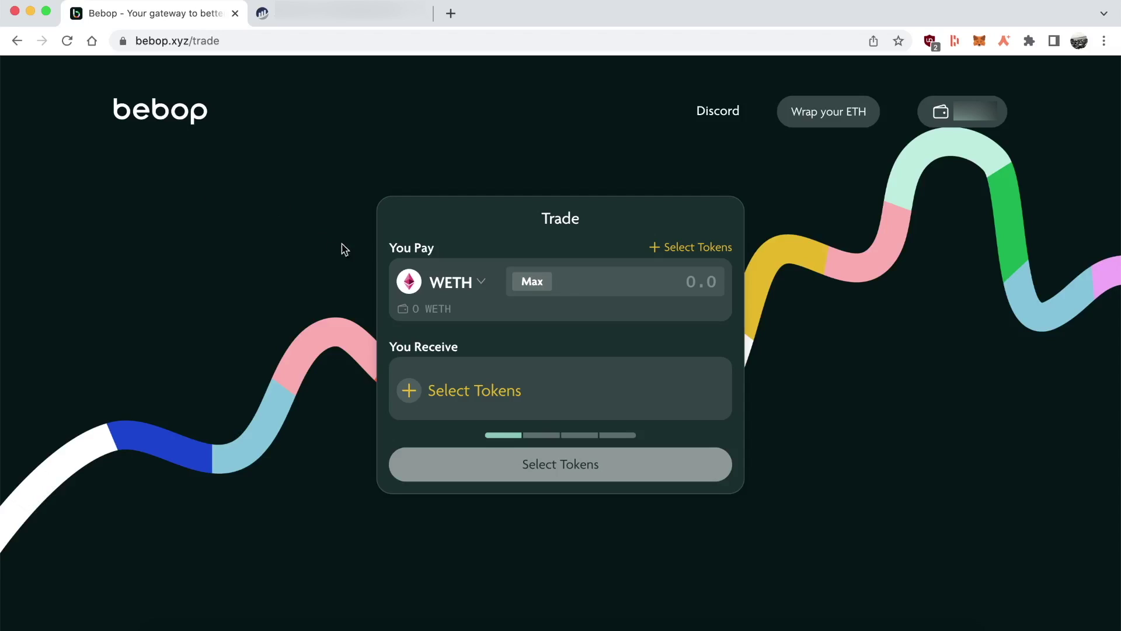
# Add AAVE, APE, BAL and BAT alongside WETH as the five tokens to pay with
pyautogui.click(692, 248)
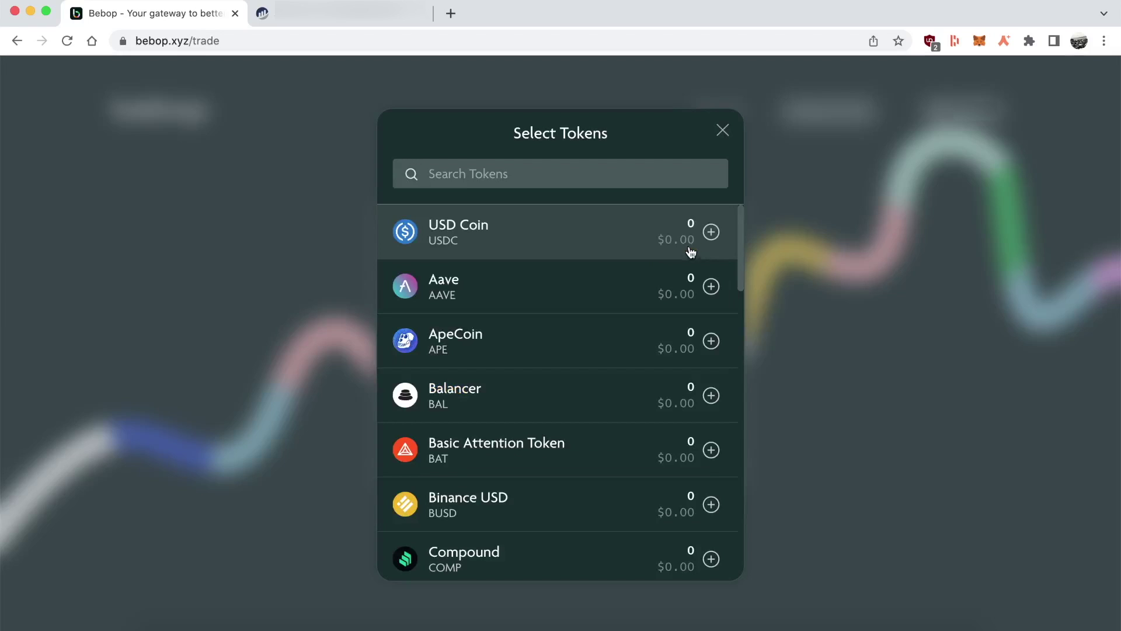
pyautogui.click(653, 296)
pyautogui.click(647, 352)
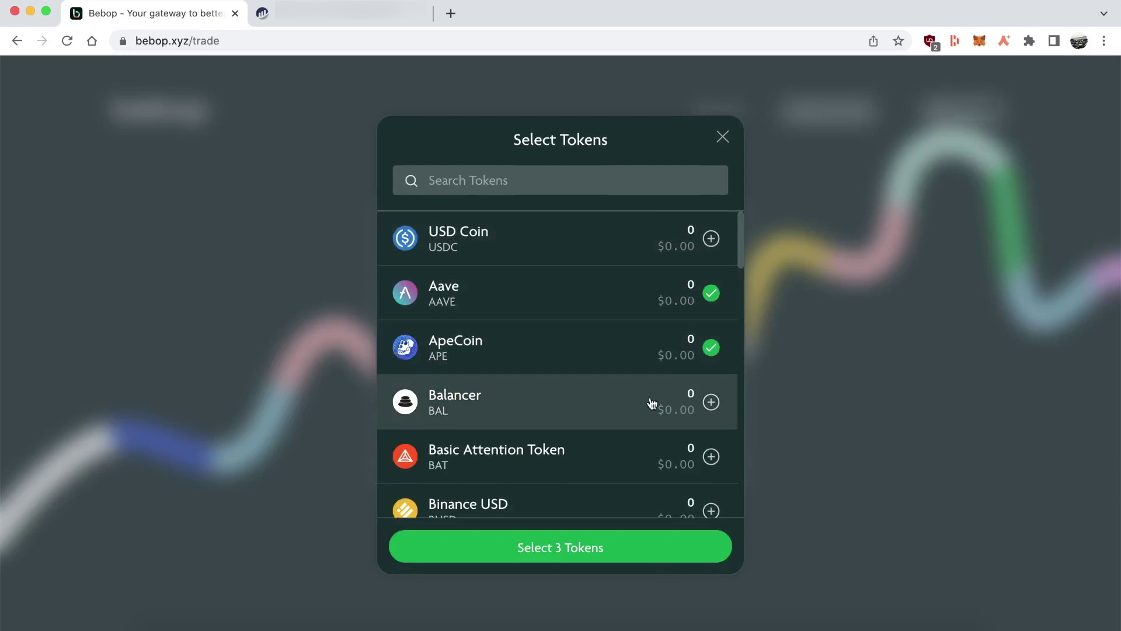
pyautogui.click(648, 401)
pyautogui.click(666, 463)
pyautogui.scroll(-3, 665, 461)
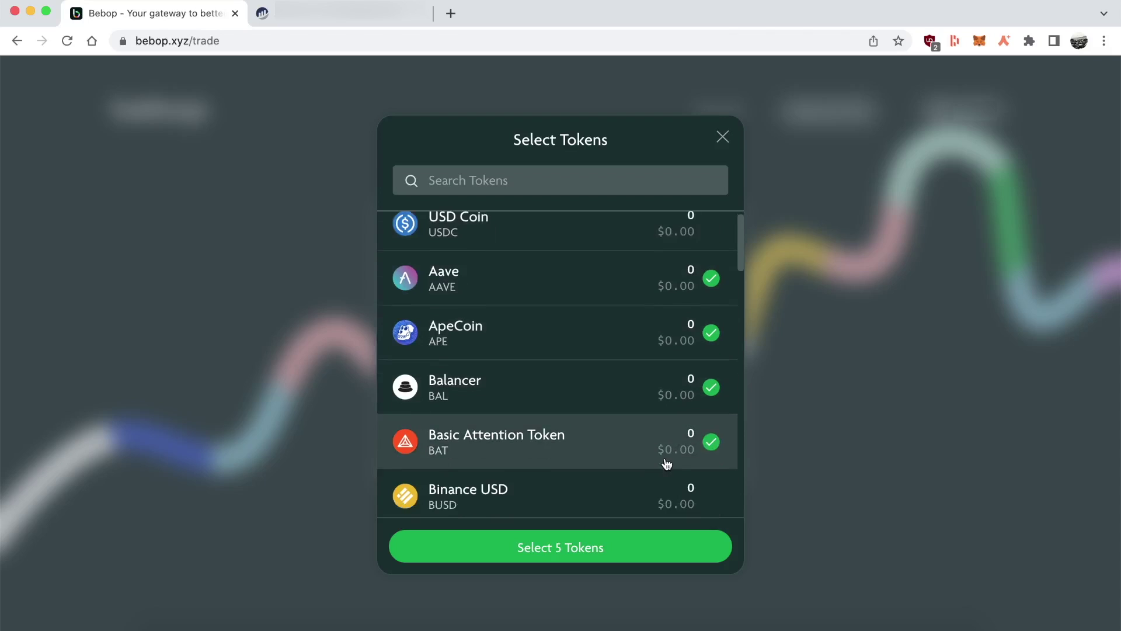
pyautogui.scroll(3, 646, 446)
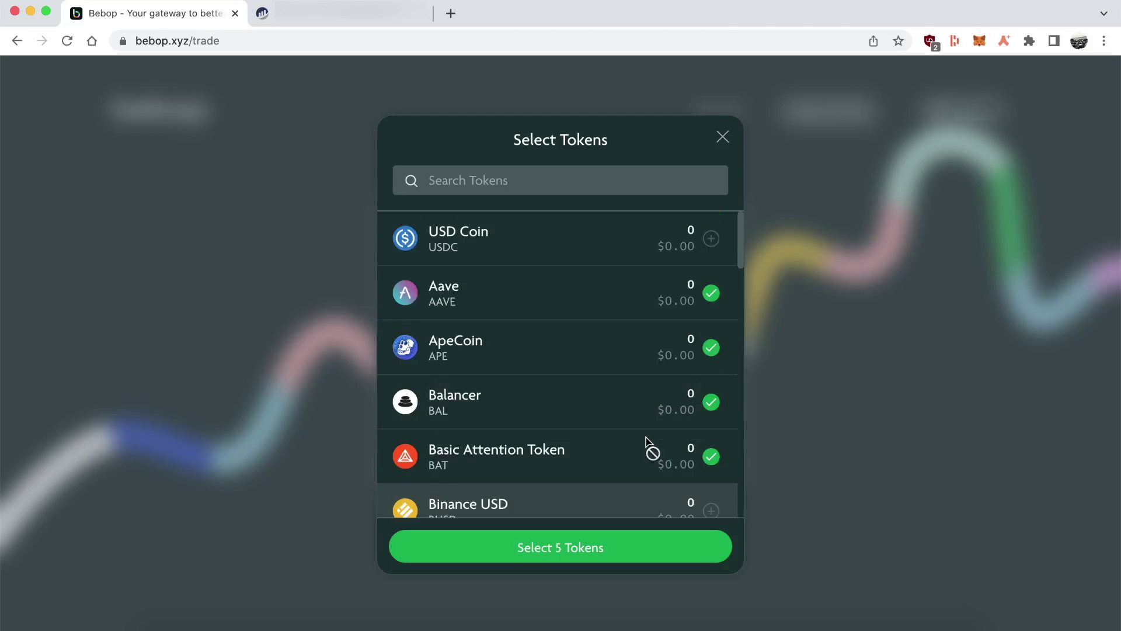
pyautogui.click(622, 544)
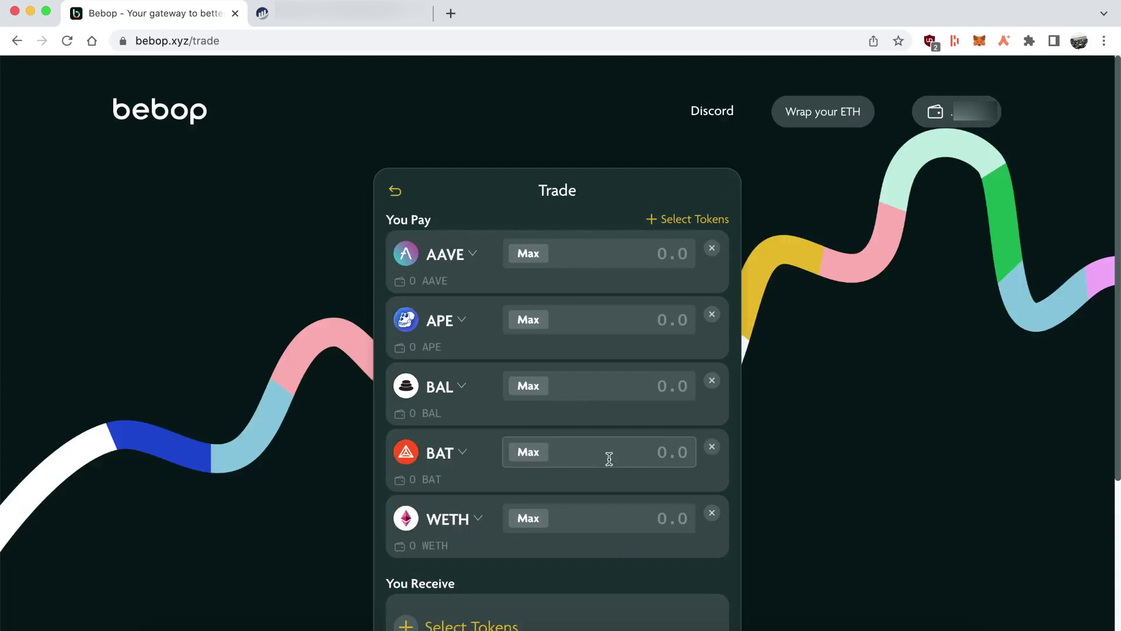
# Choose Compound (COMP) as the token to receive
pyautogui.scroll(-3, 609, 458)
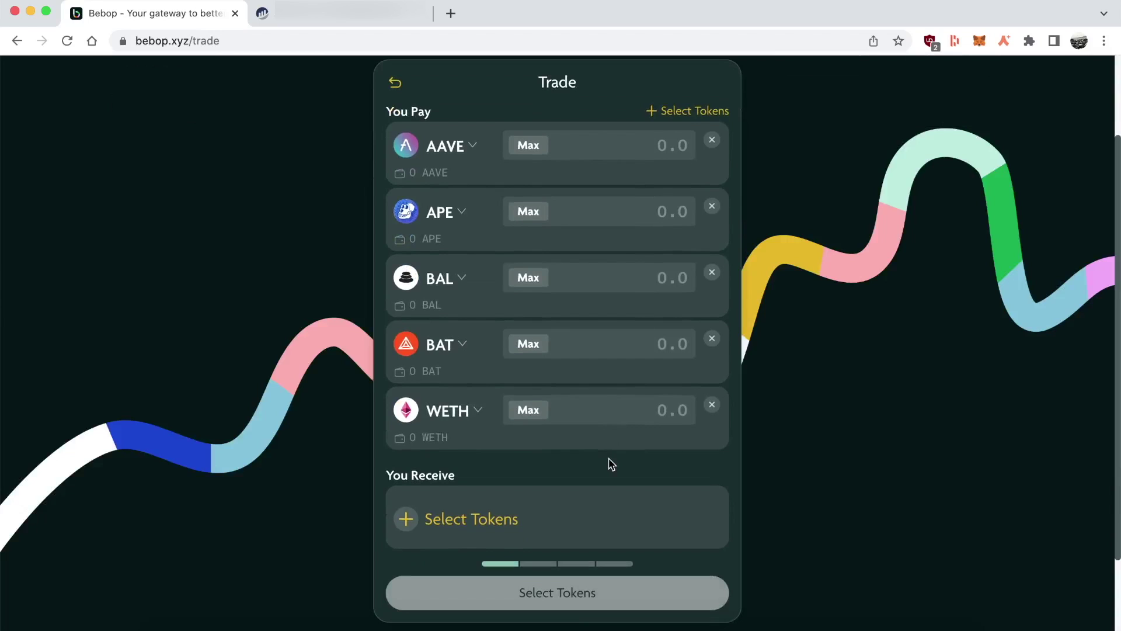
pyautogui.click(523, 532)
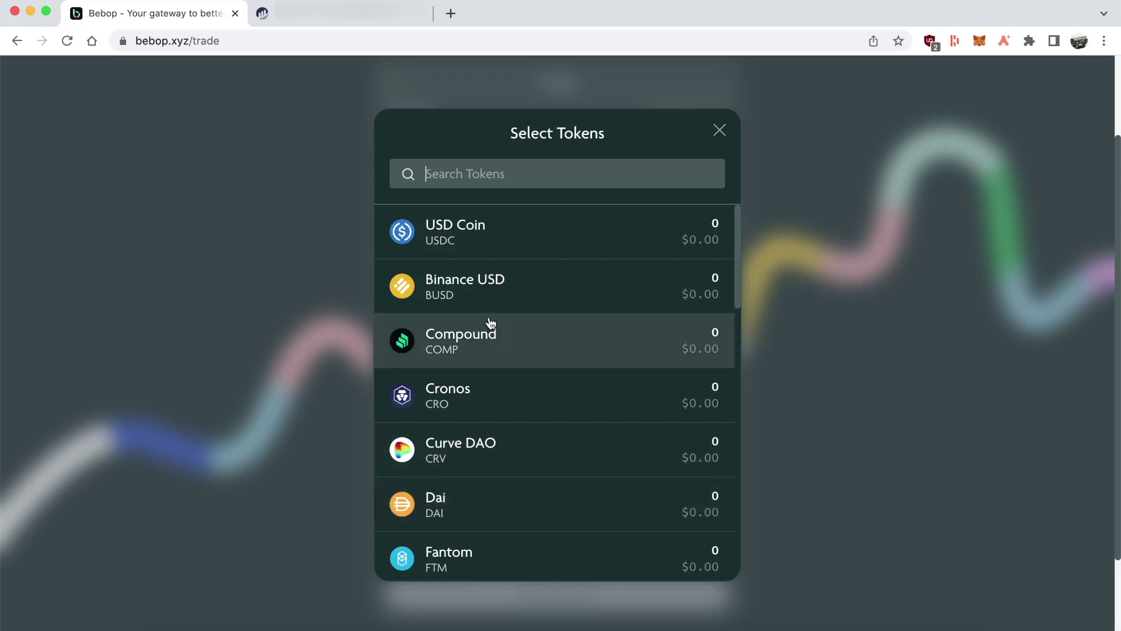
pyautogui.click(498, 358)
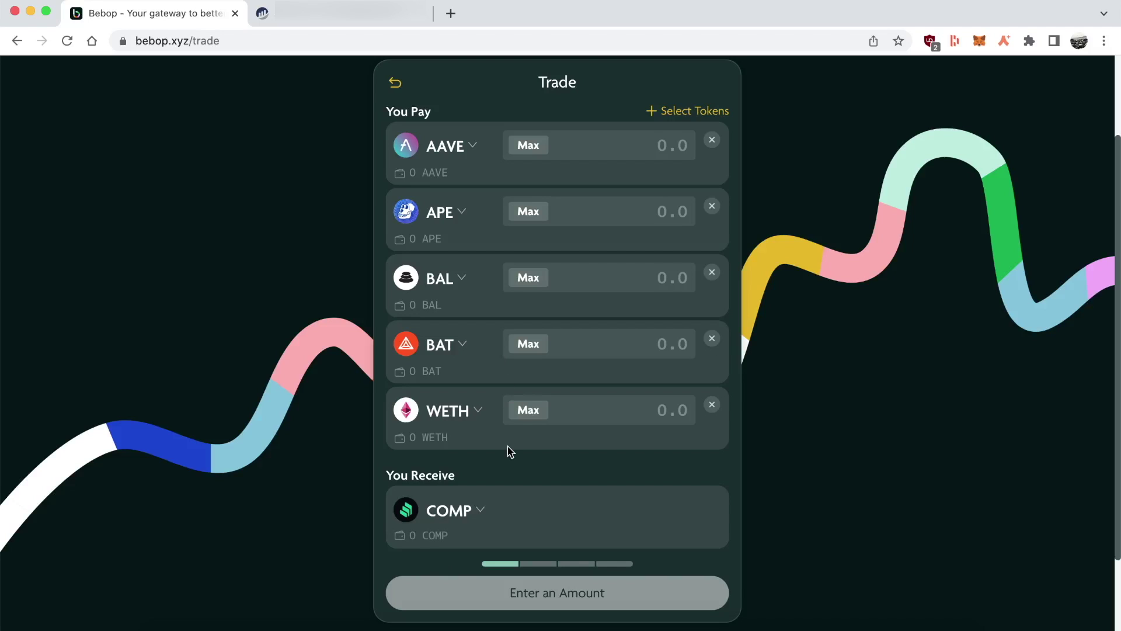
pyautogui.scroll(2, 507, 453)
# Enter pay amounts of 5 AAVE, 10 APE, 10 BAL, 5 BAT and 20 WETH
pyautogui.click(653, 197)
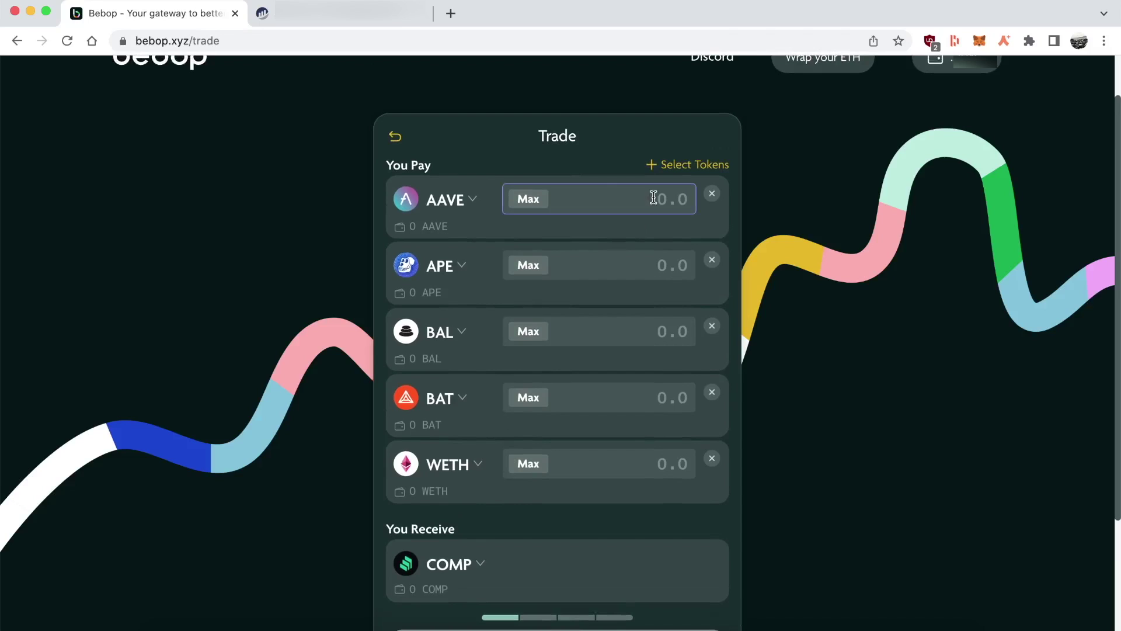
pyautogui.write('5')
pyautogui.click(647, 255)
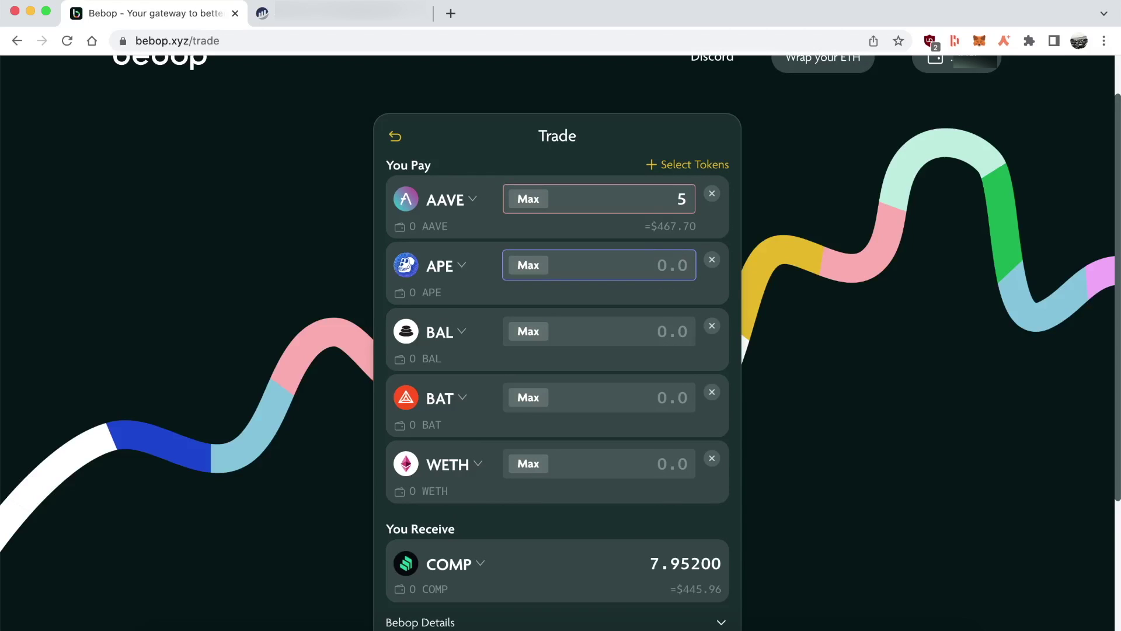
pyautogui.write('10')
pyautogui.click(635, 319)
pyautogui.write('10')
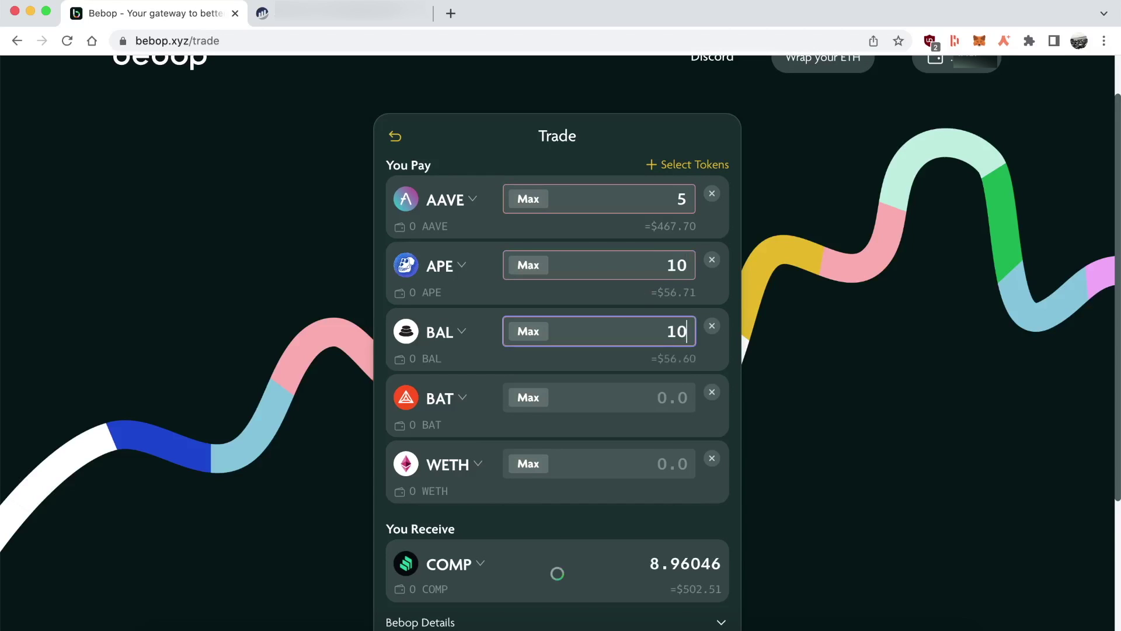
pyautogui.click(628, 395)
pyautogui.write('5')
pyautogui.click(625, 466)
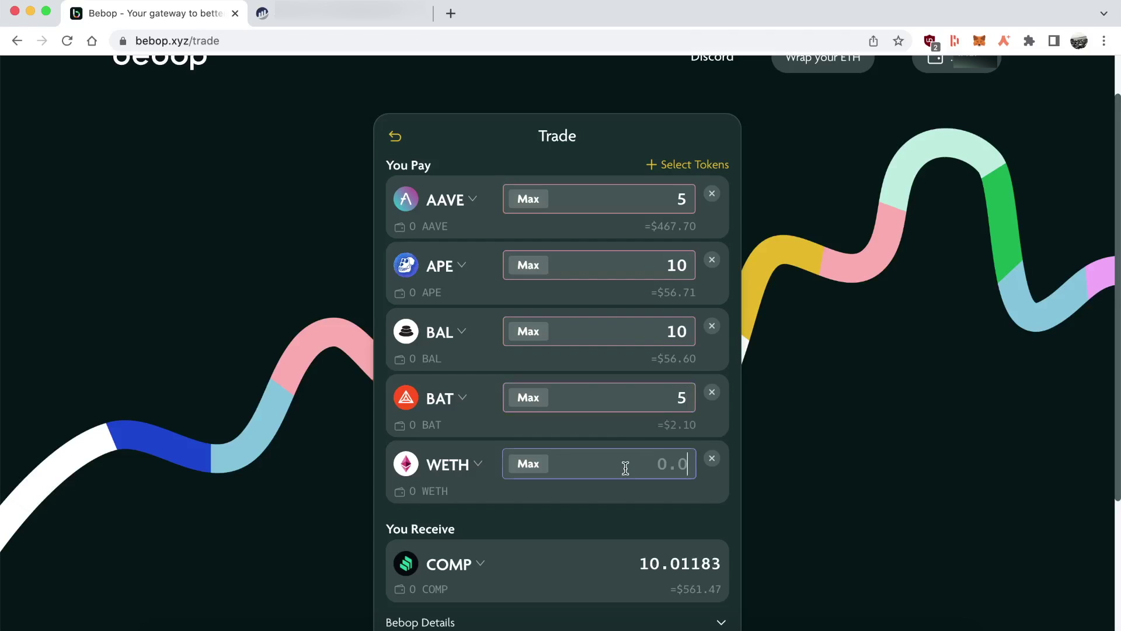
pyautogui.write('20')
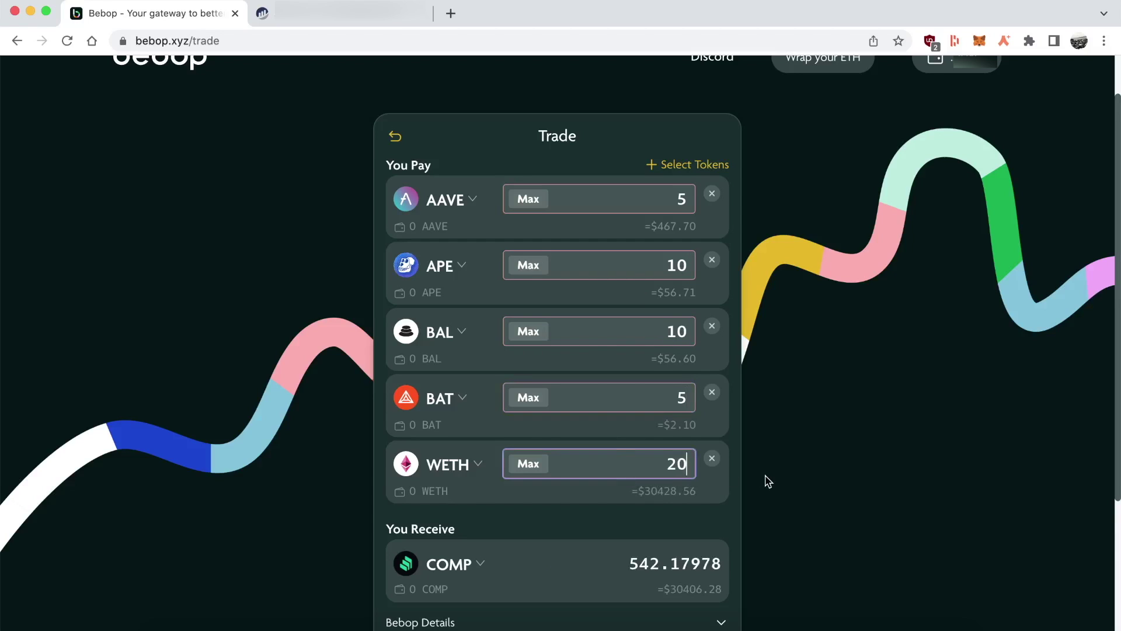
# Expand the Bebop Details rates and fee breakdown, review it, then collapse it
pyautogui.scroll(-3, 766, 480)
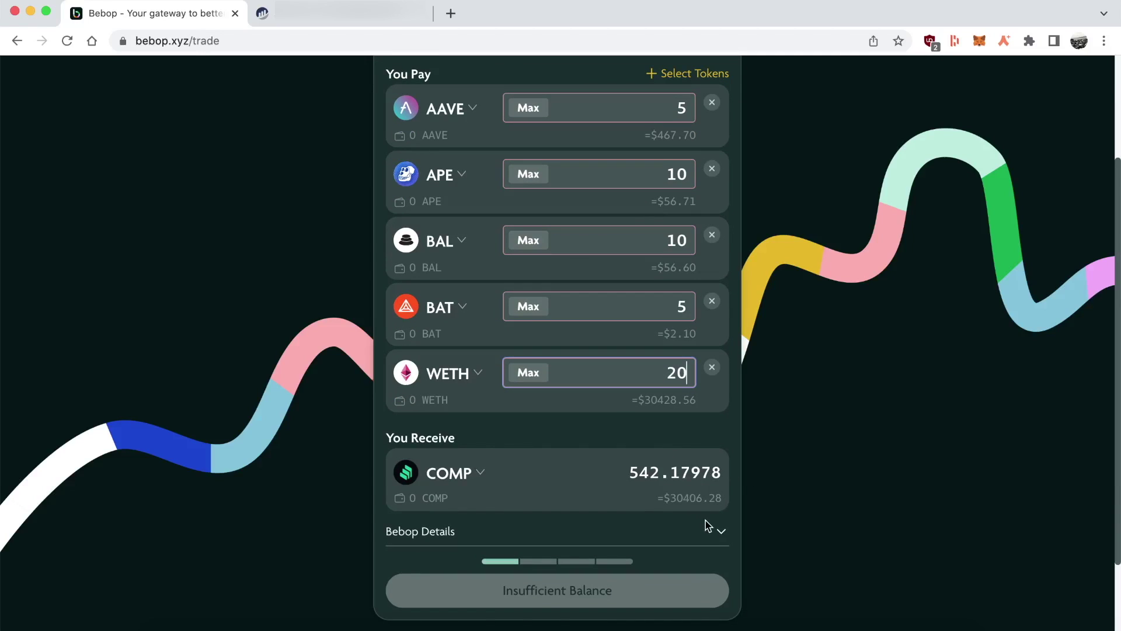
pyautogui.click(721, 535)
pyautogui.scroll(-3, 722, 532)
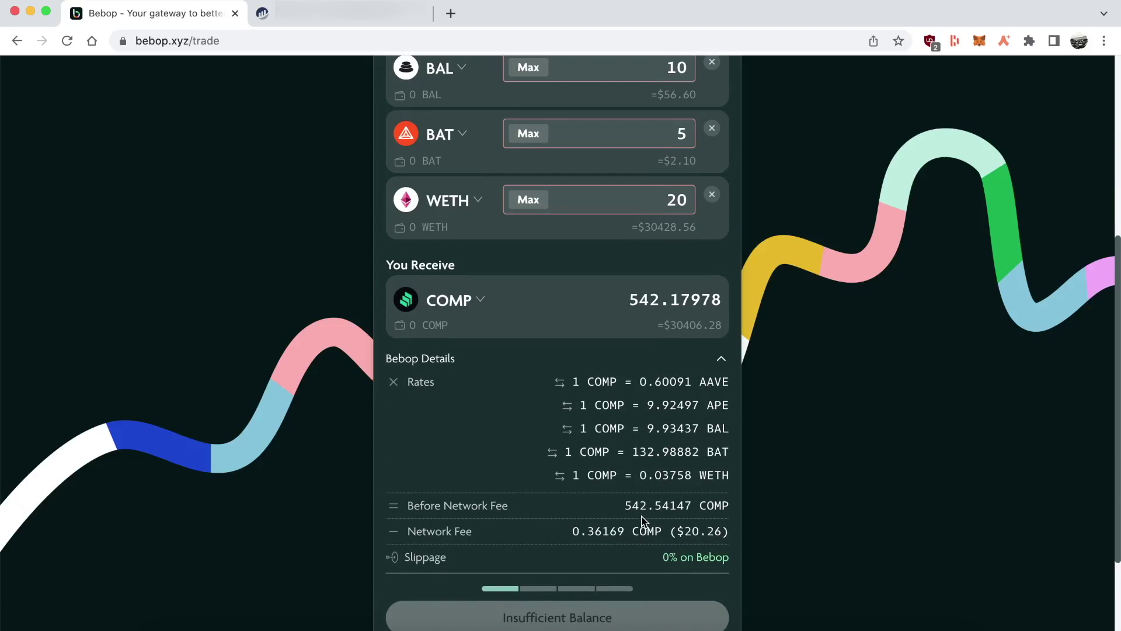
pyautogui.scroll(-1, 644, 522)
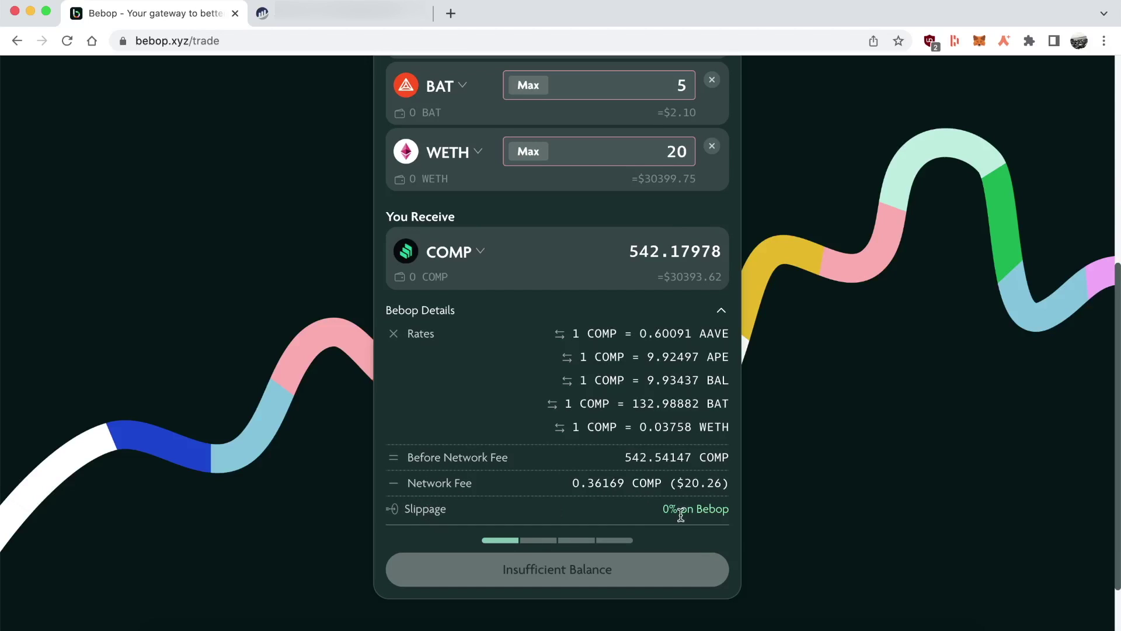
pyautogui.scroll(3, 569, 378)
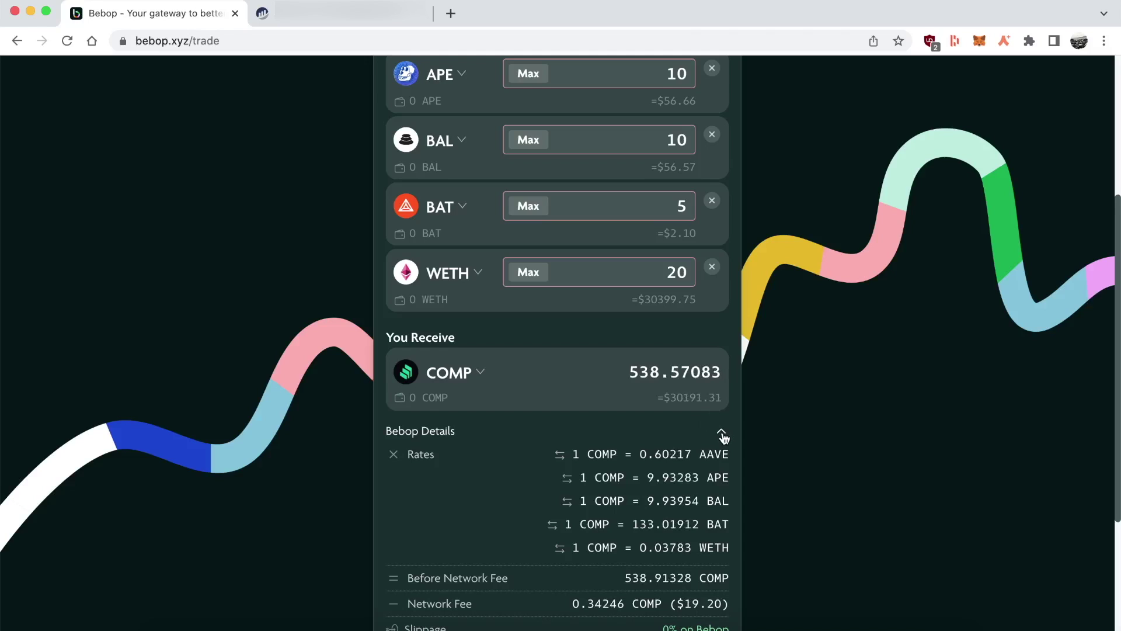
pyautogui.click(723, 435)
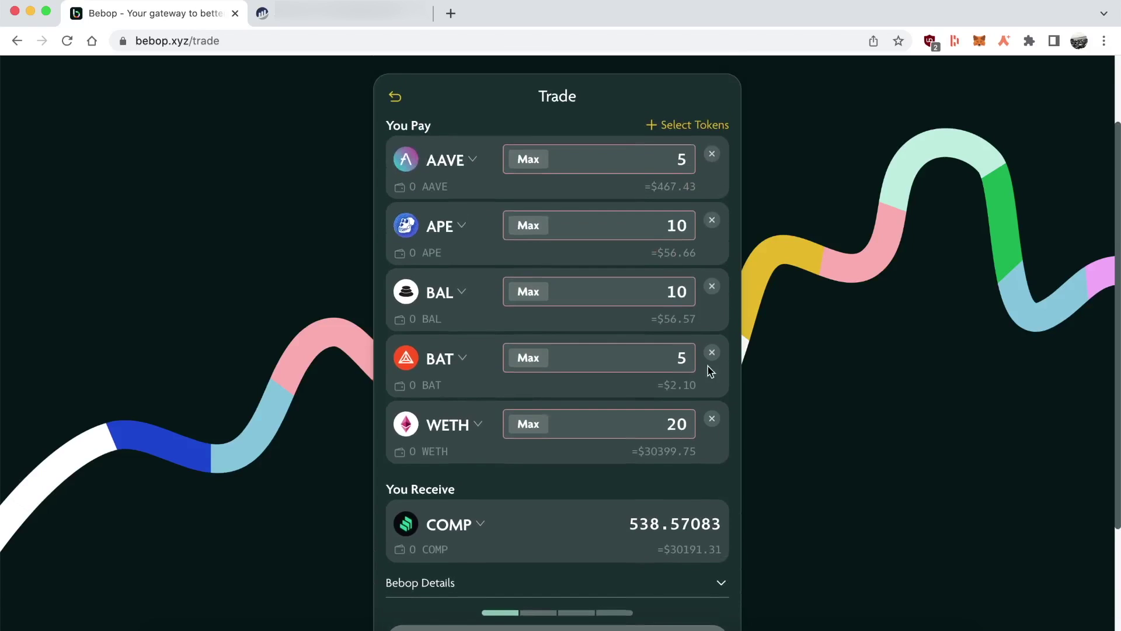
# Reset to a 1 WETH payment received as BAL, BAT, USDC, AAVE and APE
pyautogui.click(395, 96)
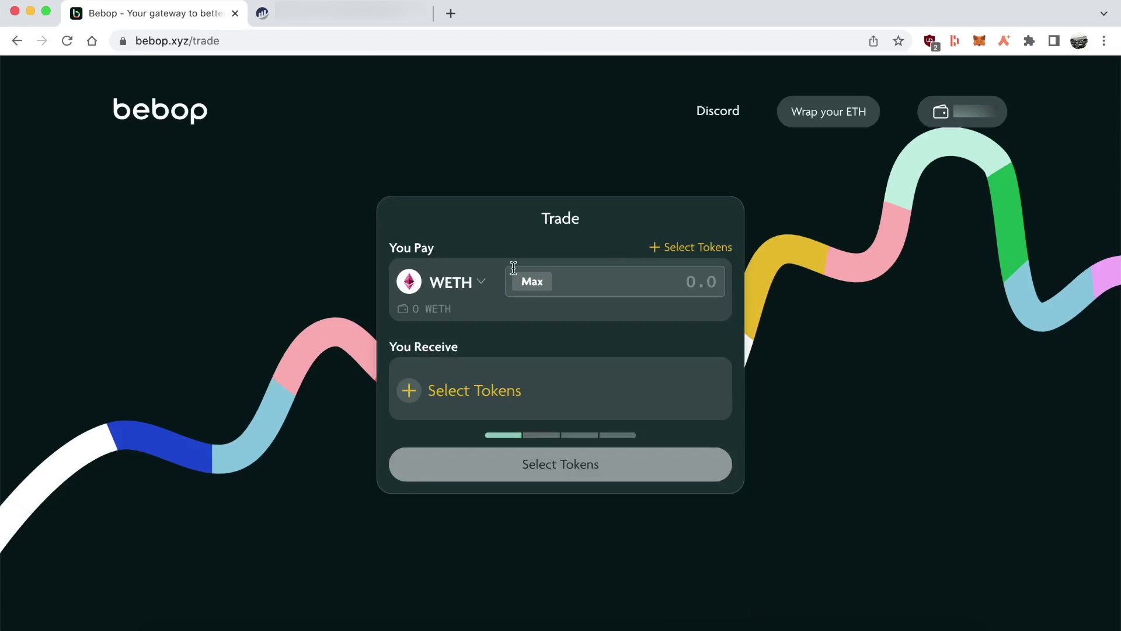
pyautogui.click(588, 282)
pyautogui.write('1')
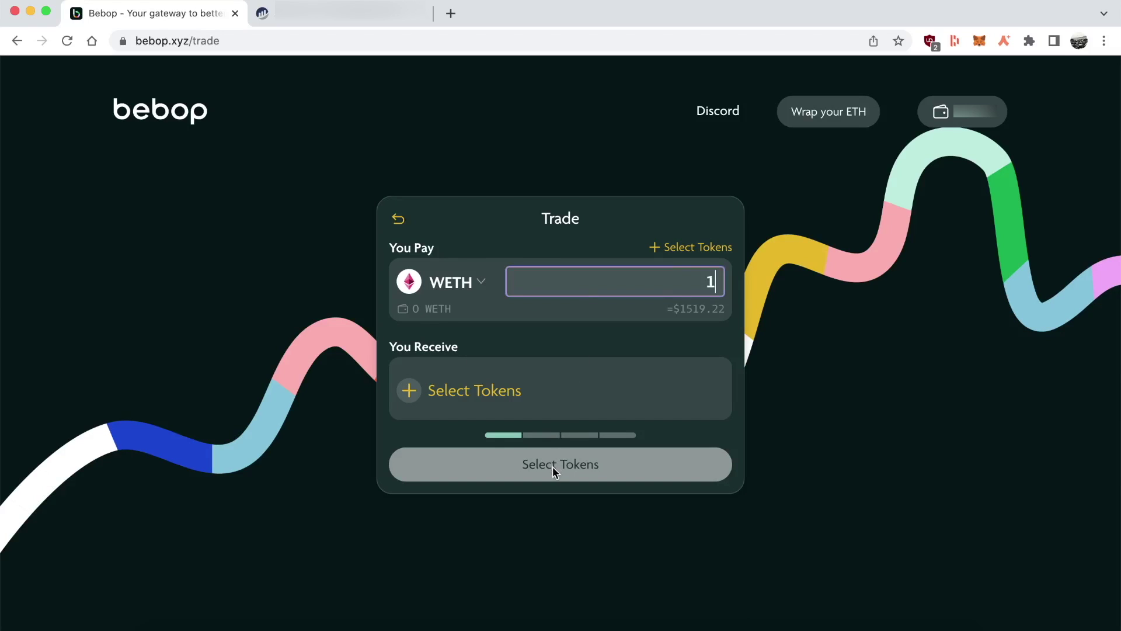
pyautogui.click(478, 408)
pyautogui.click(496, 393)
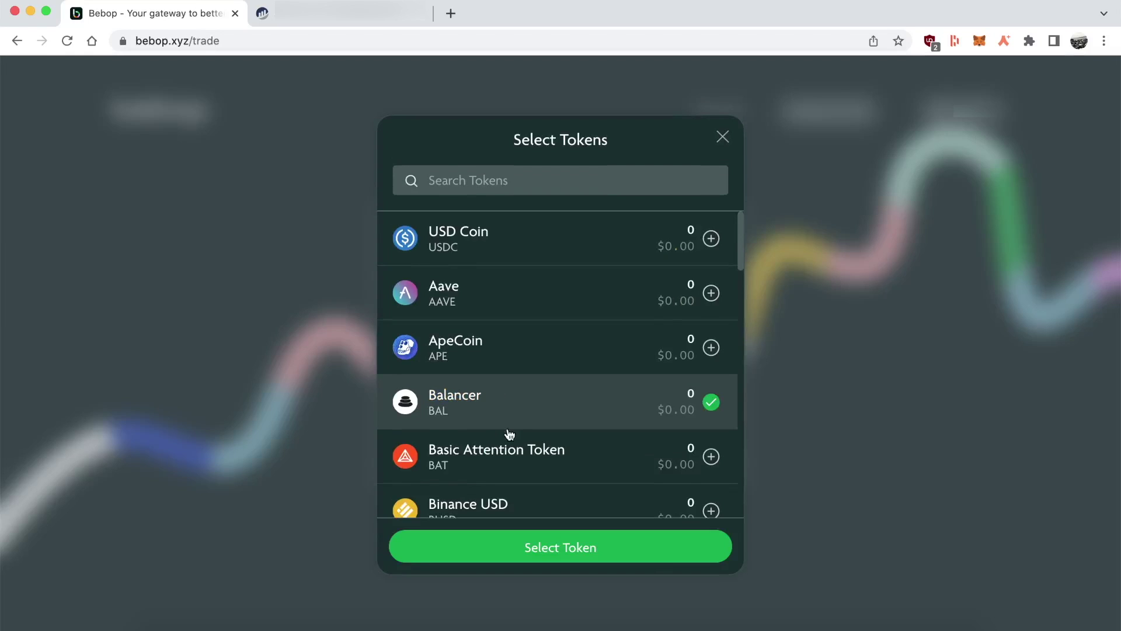
pyautogui.click(511, 441)
pyautogui.click(547, 256)
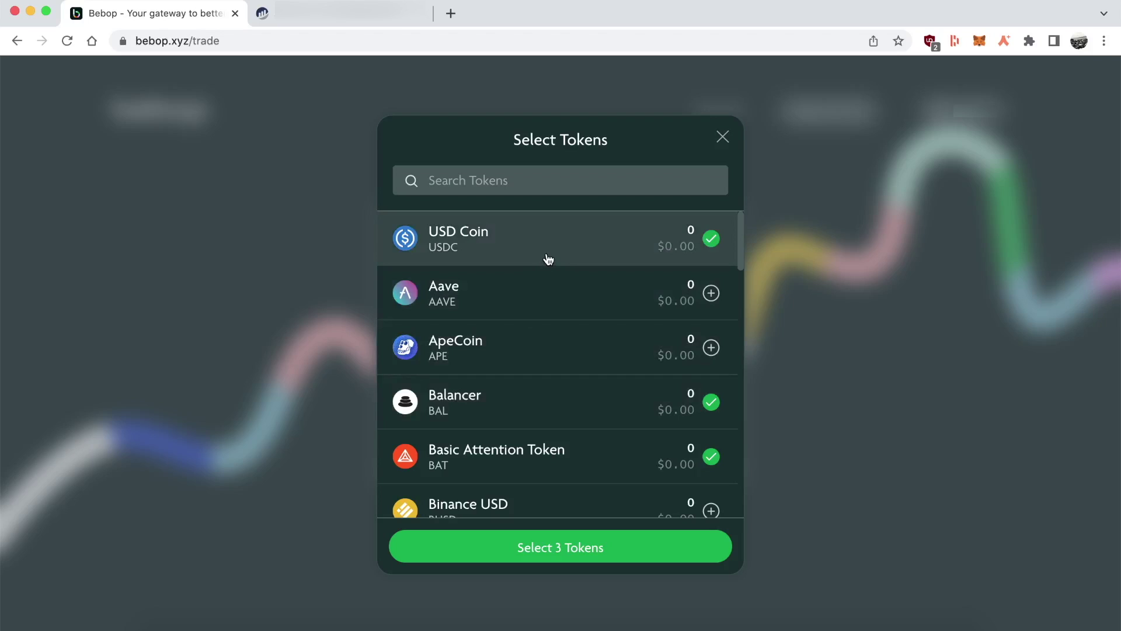
pyautogui.click(548, 292)
pyautogui.click(547, 353)
pyautogui.click(618, 560)
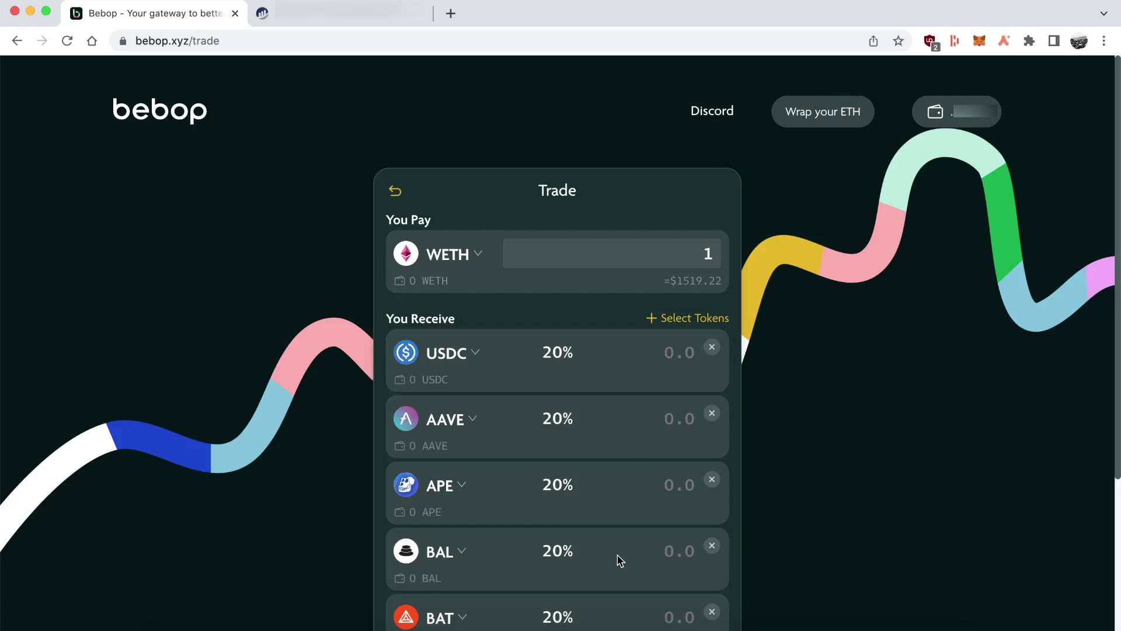
# Review the 20%-split fee and rate details, then clear the trade to an empty form
pyautogui.scroll(-2, 636, 429)
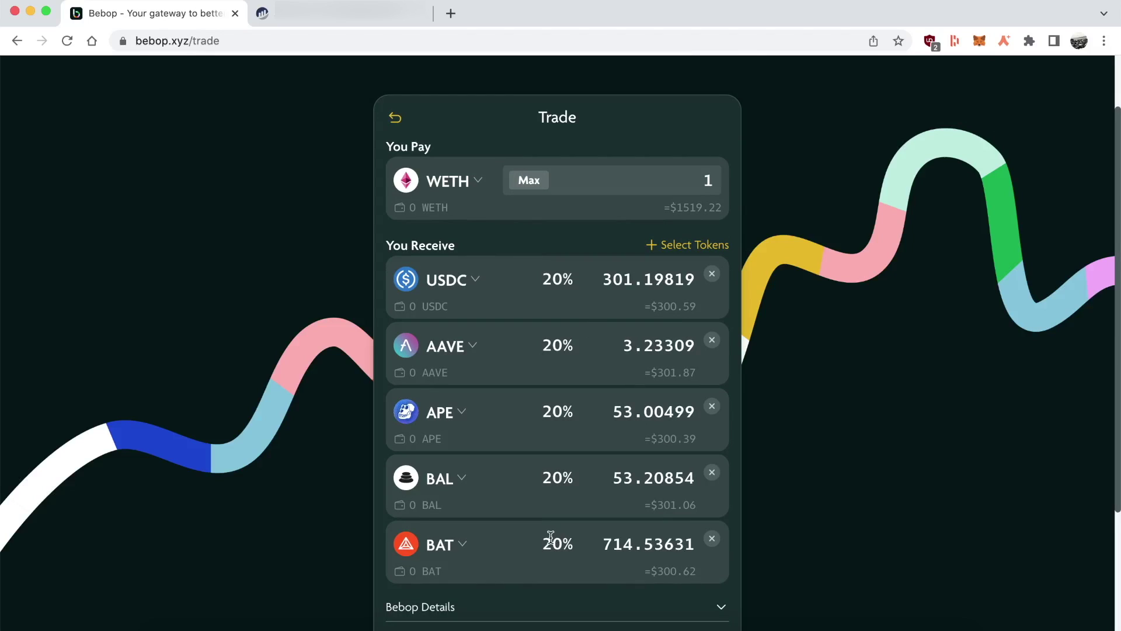
pyautogui.scroll(-2, 559, 514)
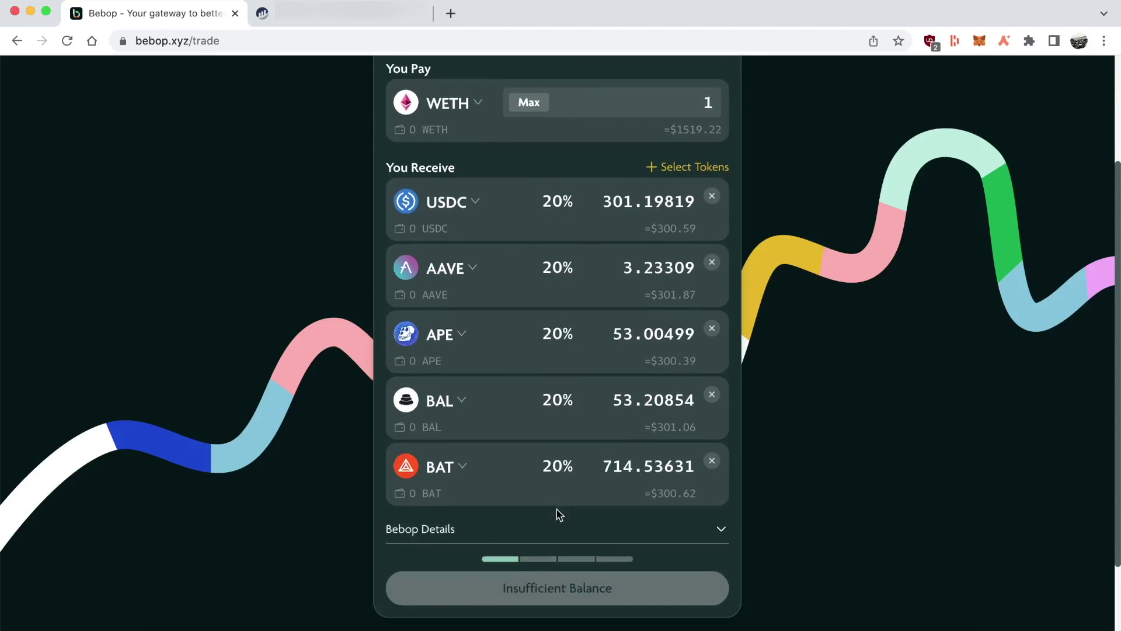
pyautogui.click(721, 529)
pyautogui.scroll(-2, 721, 530)
pyautogui.scroll(-3, 721, 531)
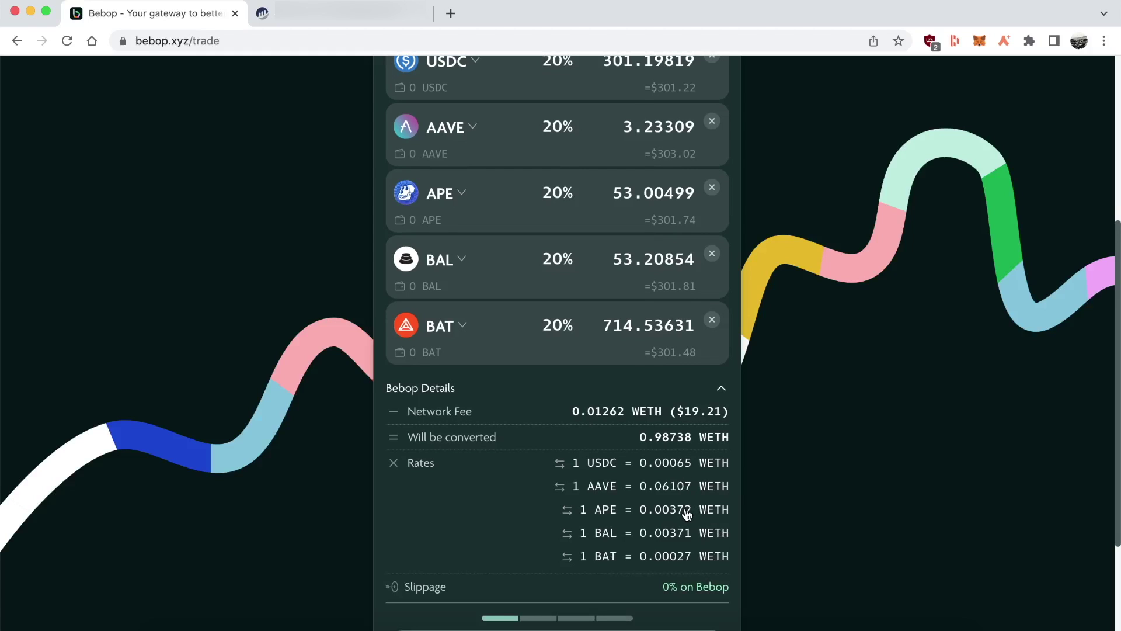
pyautogui.scroll(4, 687, 514)
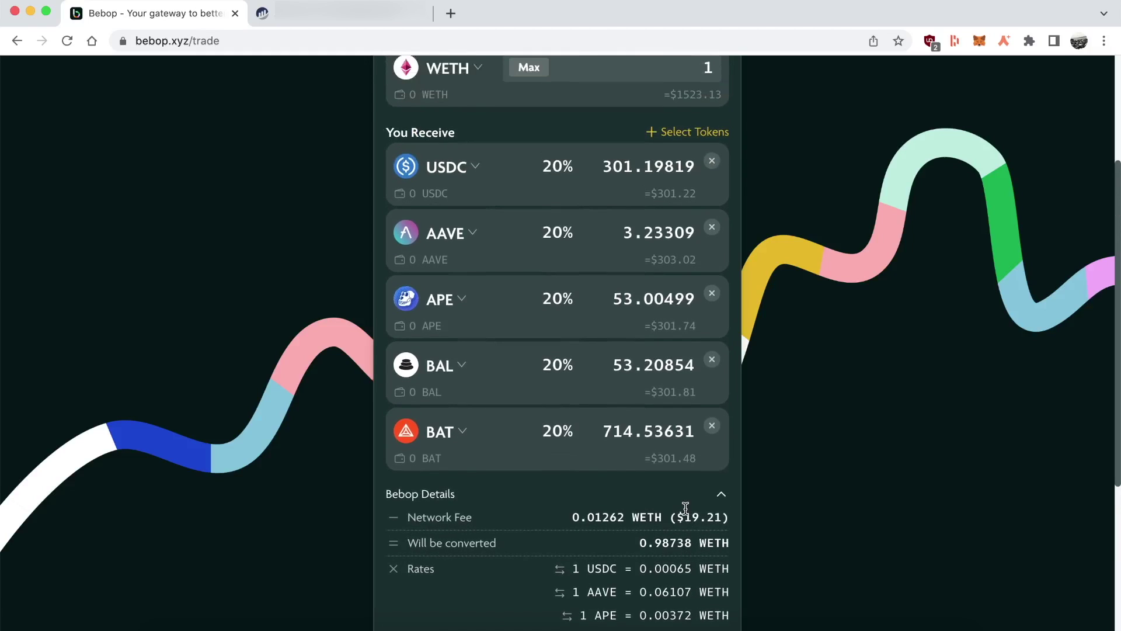
pyautogui.scroll(6, 685, 507)
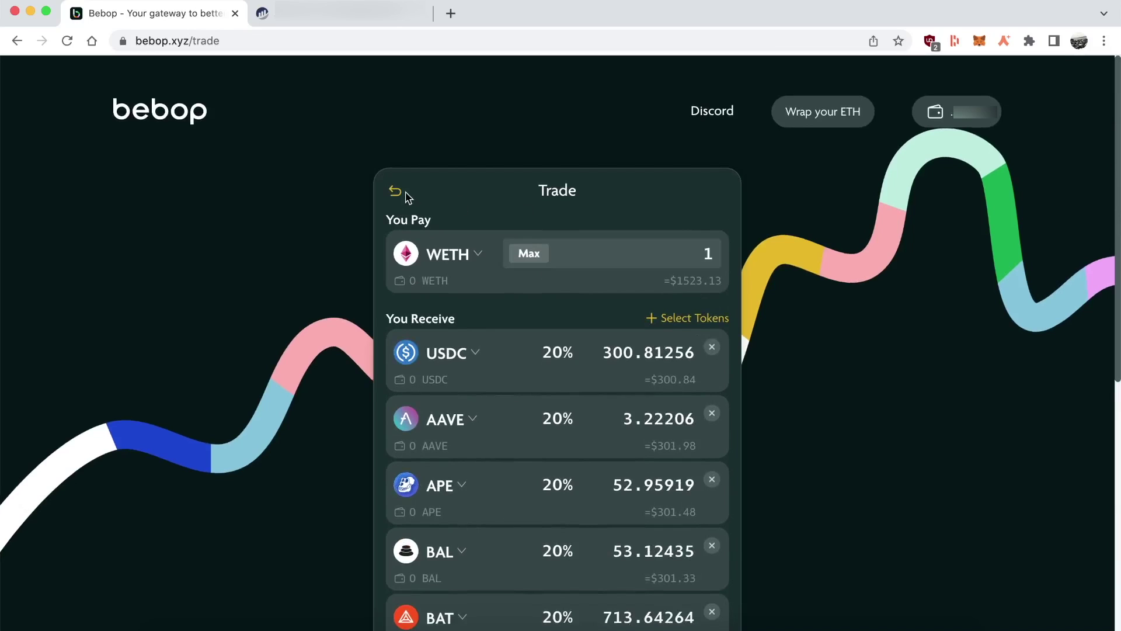
pyautogui.click(395, 192)
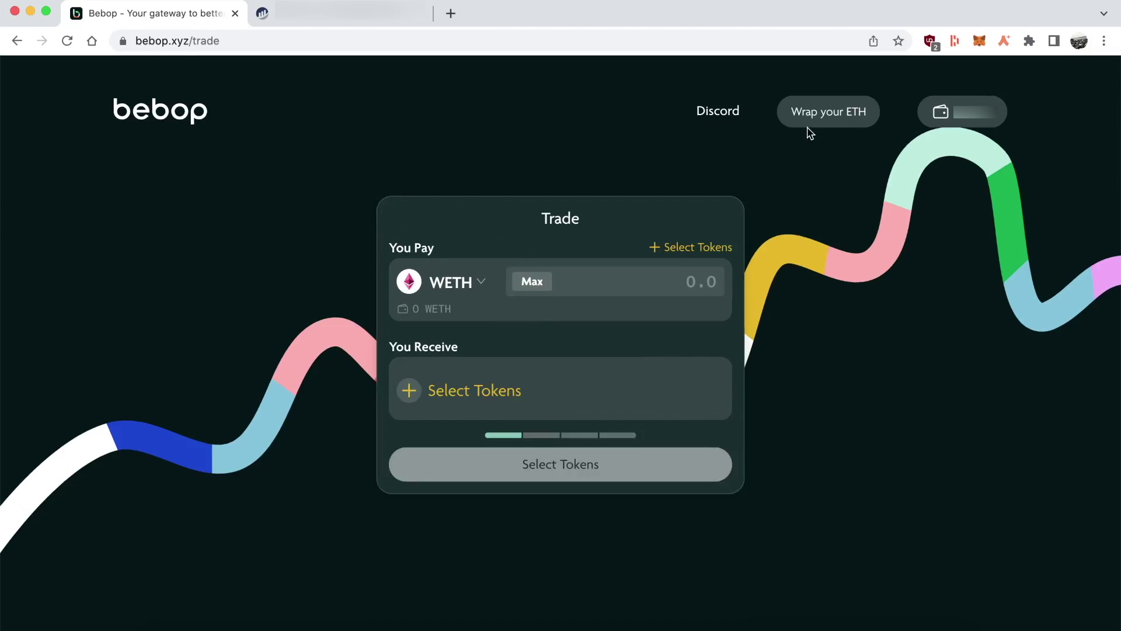
pyautogui.click(825, 118)
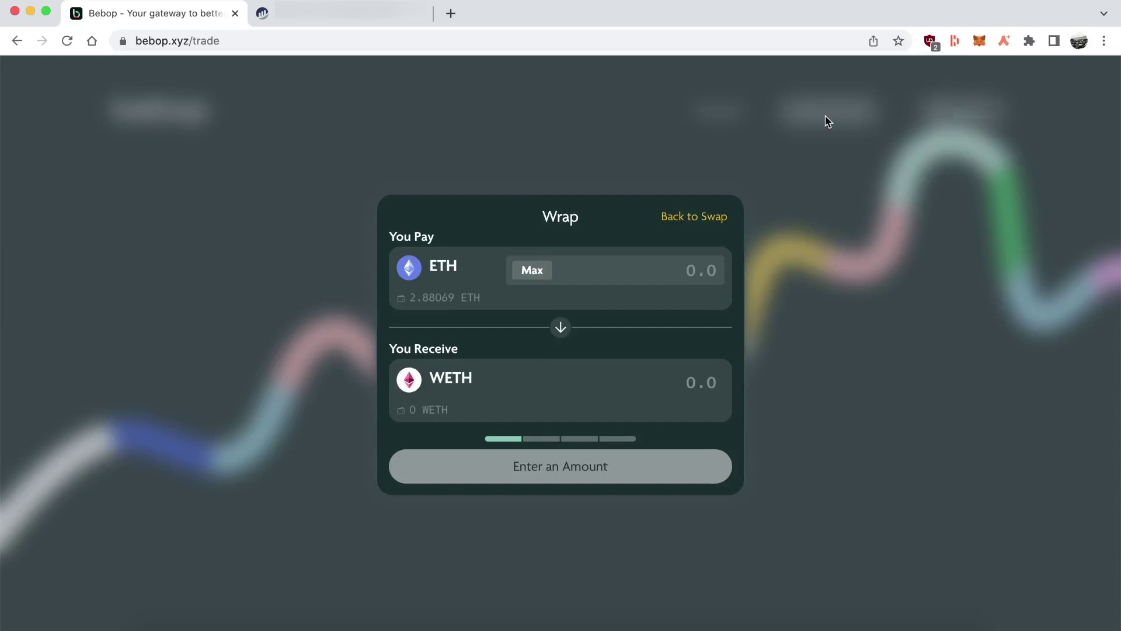
pyautogui.click(676, 272)
pyautogui.write('1')
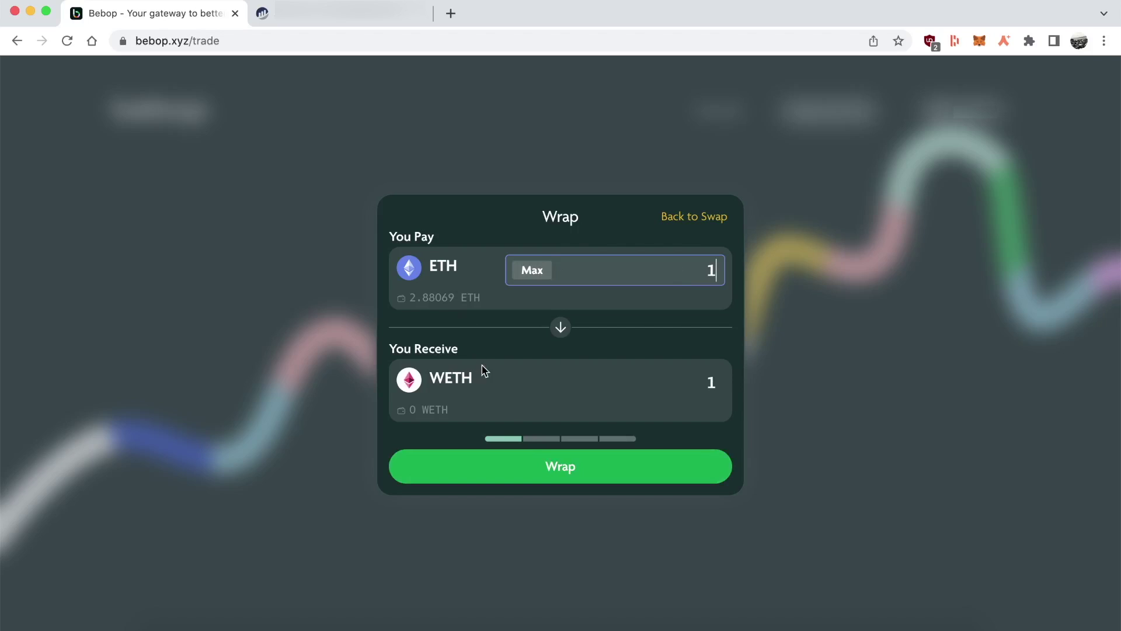
pyautogui.click(817, 360)
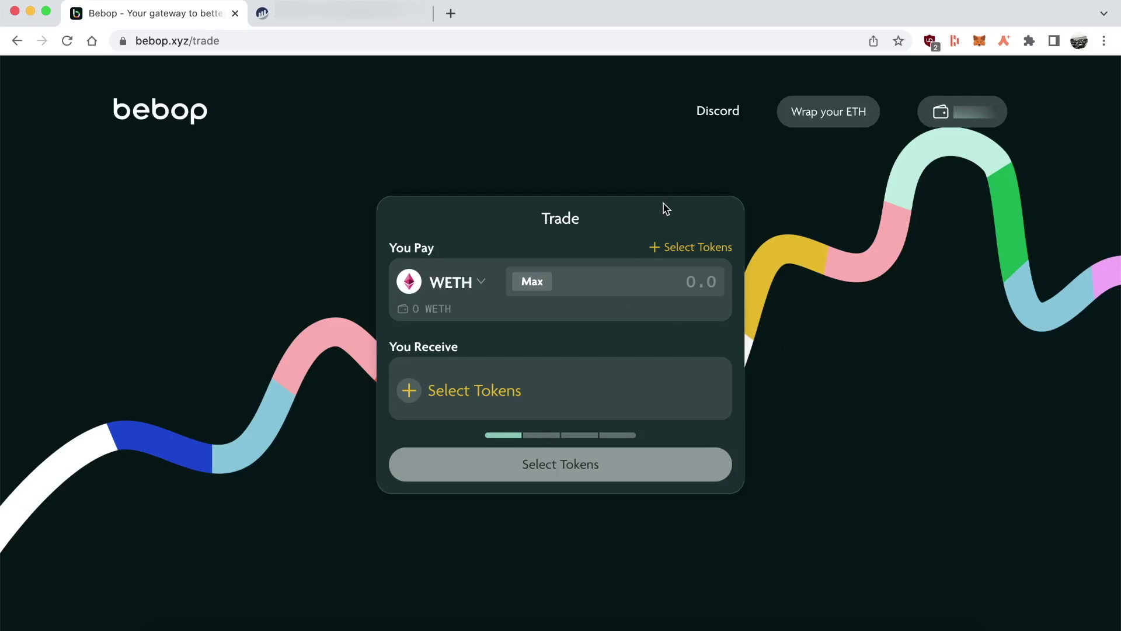
# Clear the pay amount and switch the pay token from WETH to ApeCoin
pyautogui.click(604, 286)
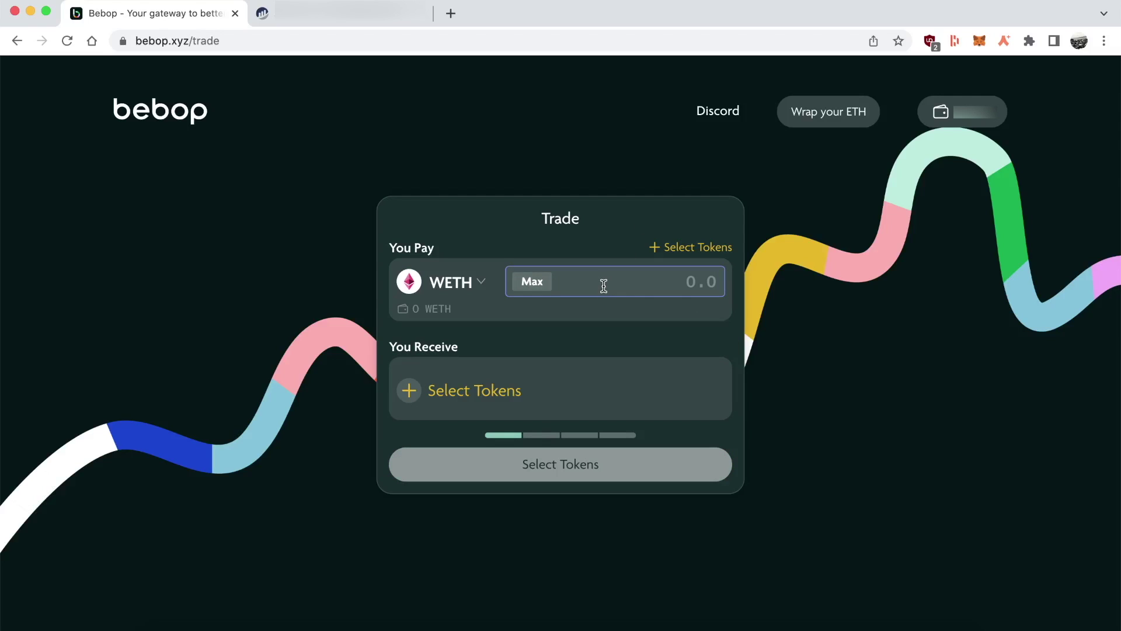
pyautogui.write('1')
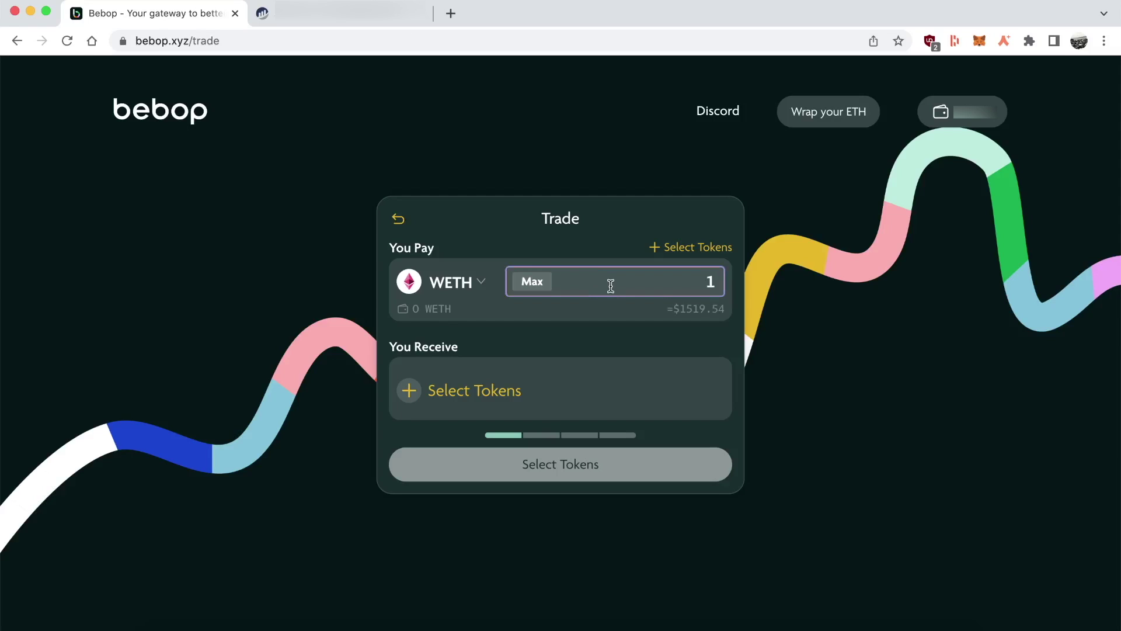
pyautogui.press('BackSpace')
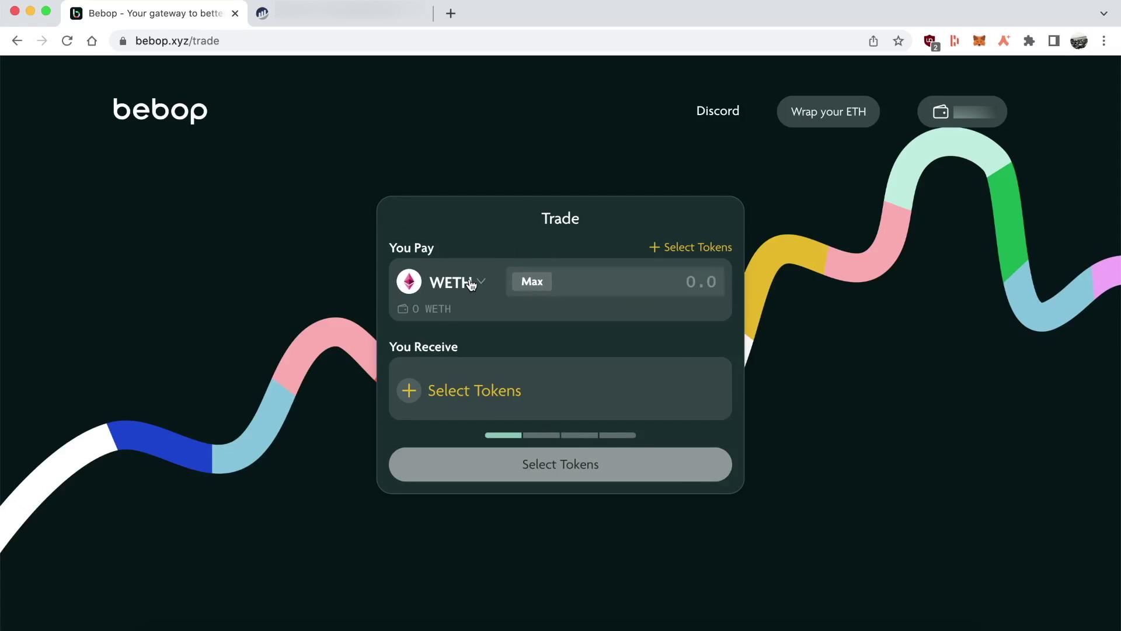
pyautogui.click(470, 283)
pyautogui.click(471, 319)
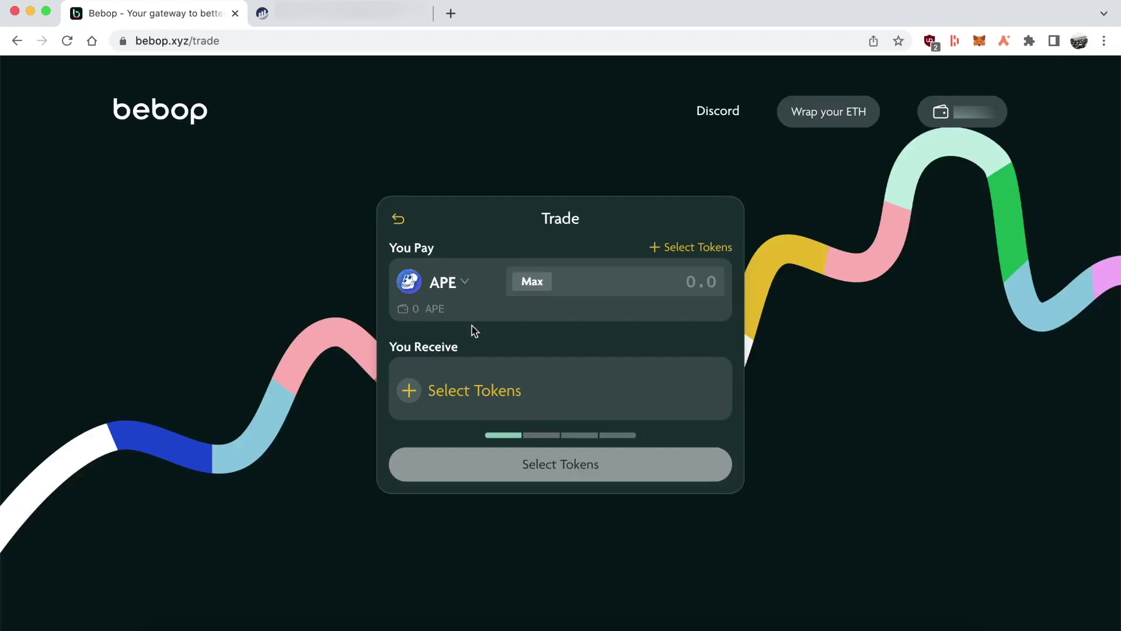
# Receive BAT for 10 APE, about 119.79 BAT, with fee and rate details expanded
pyautogui.click(466, 401)
pyautogui.click(480, 403)
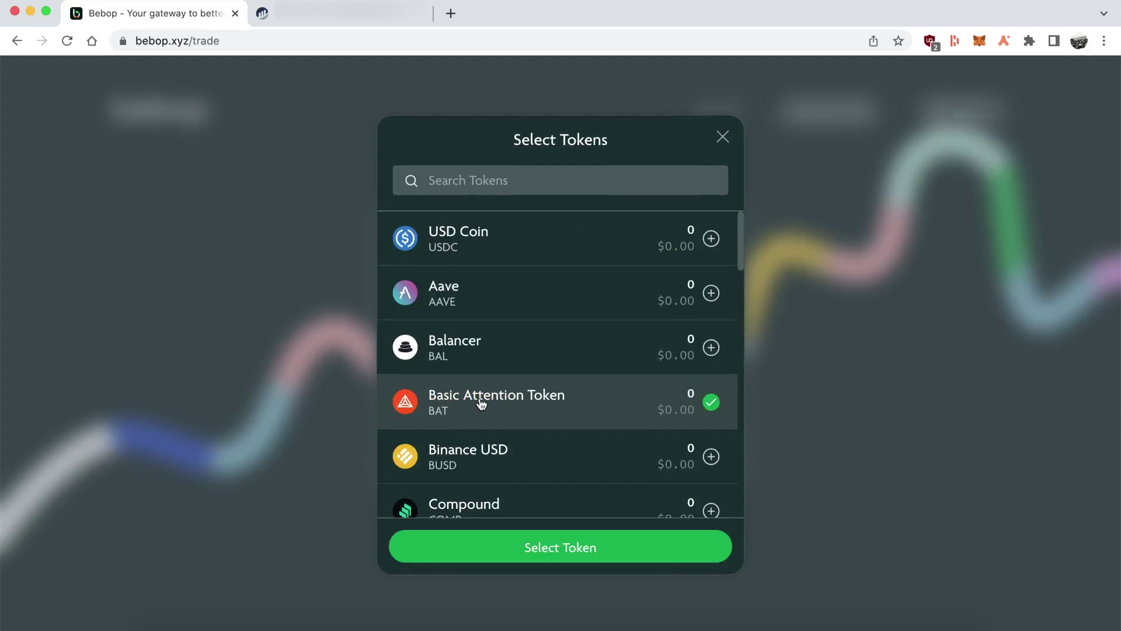
pyautogui.click(560, 532)
pyautogui.click(576, 283)
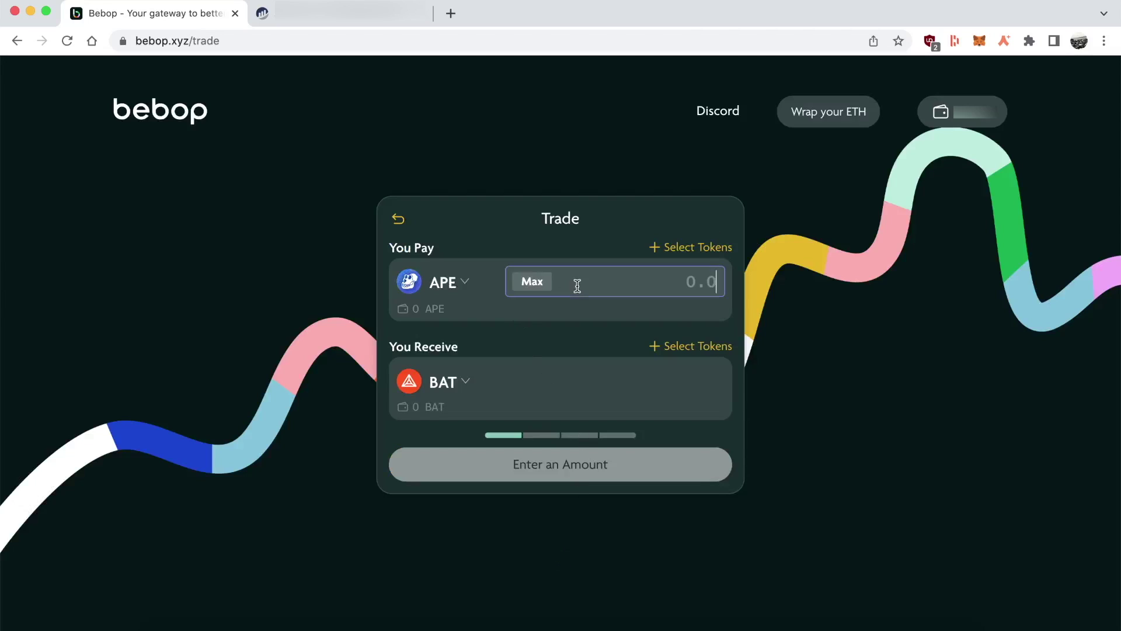
pyautogui.write('1')
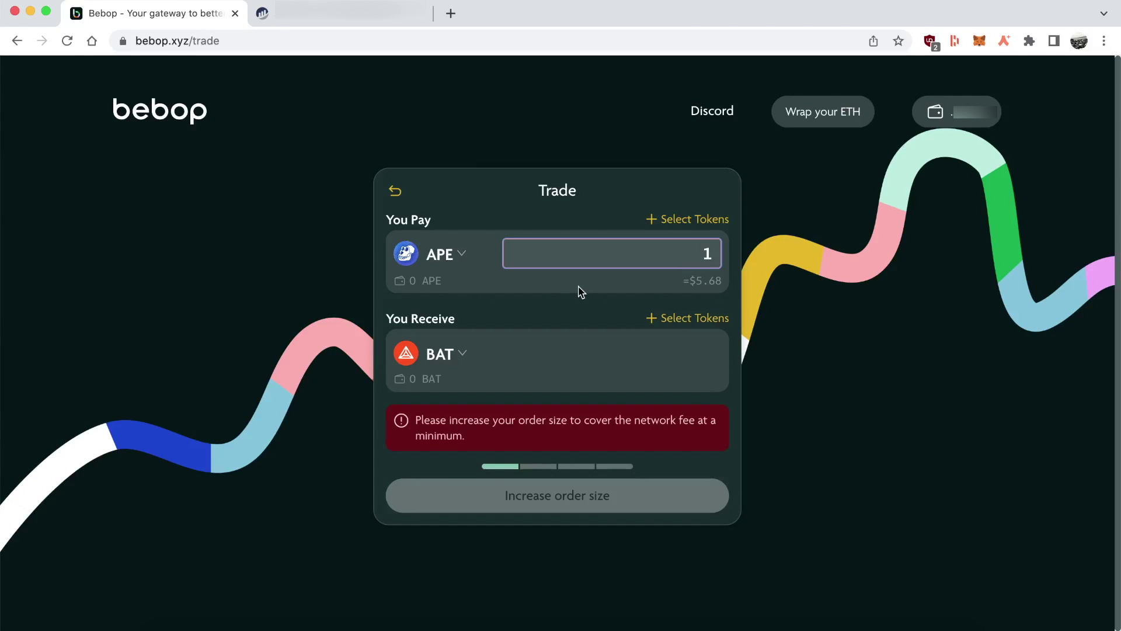
pyautogui.write('0')
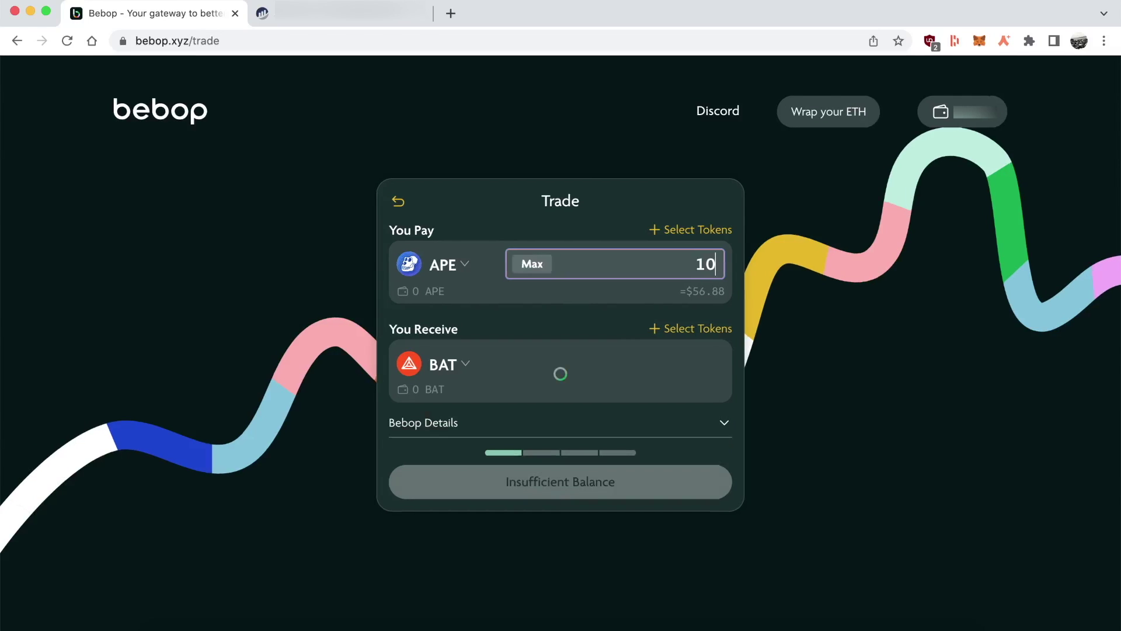
pyautogui.click(723, 422)
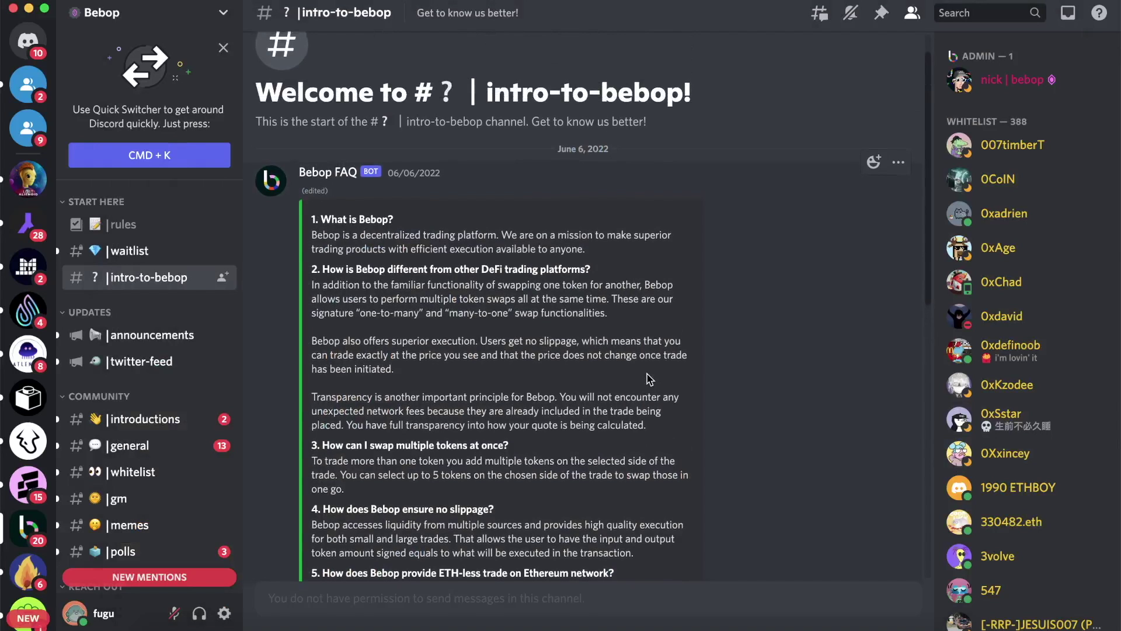
pyautogui.scroll(1, 649, 378)
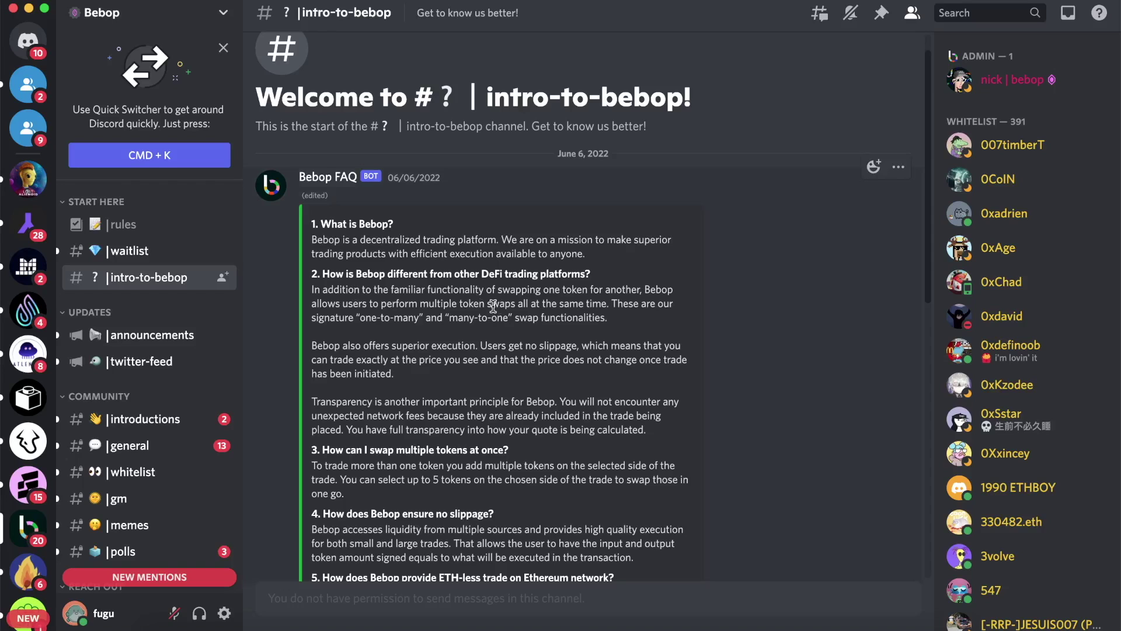
pyautogui.scroll(-2, 522, 341)
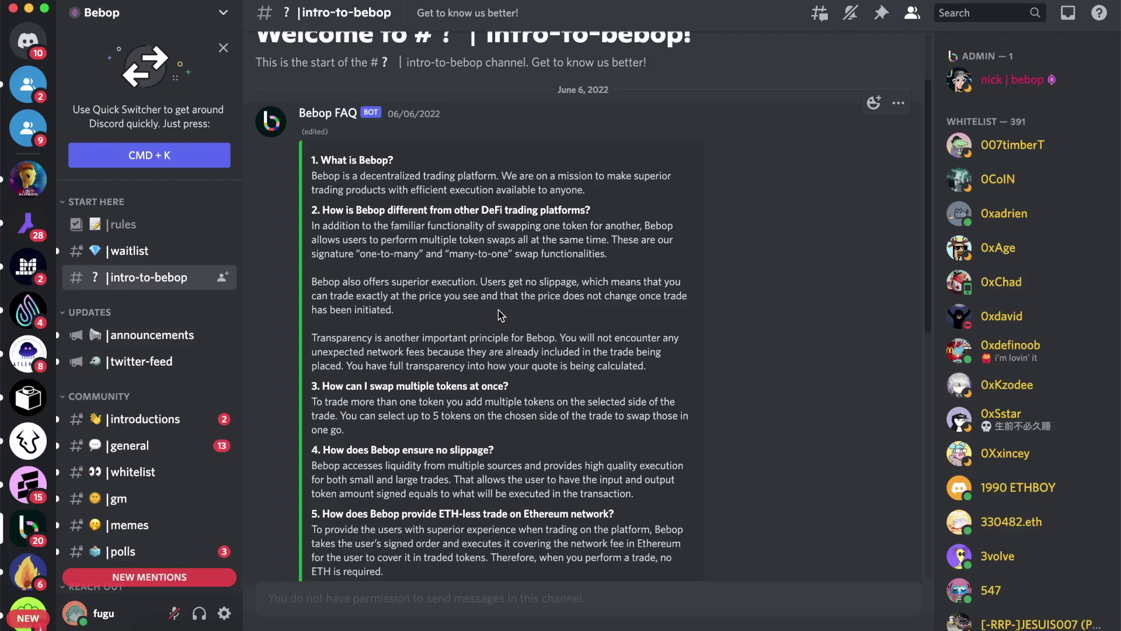
pyautogui.scroll(-5, 501, 315)
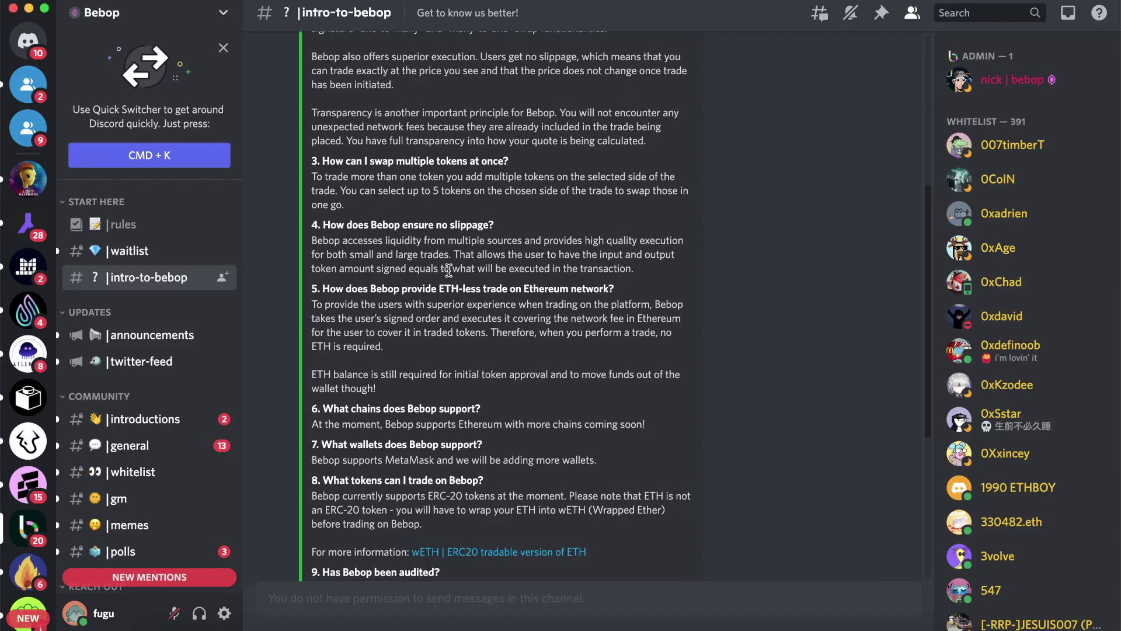
pyautogui.scroll(-2, 450, 295)
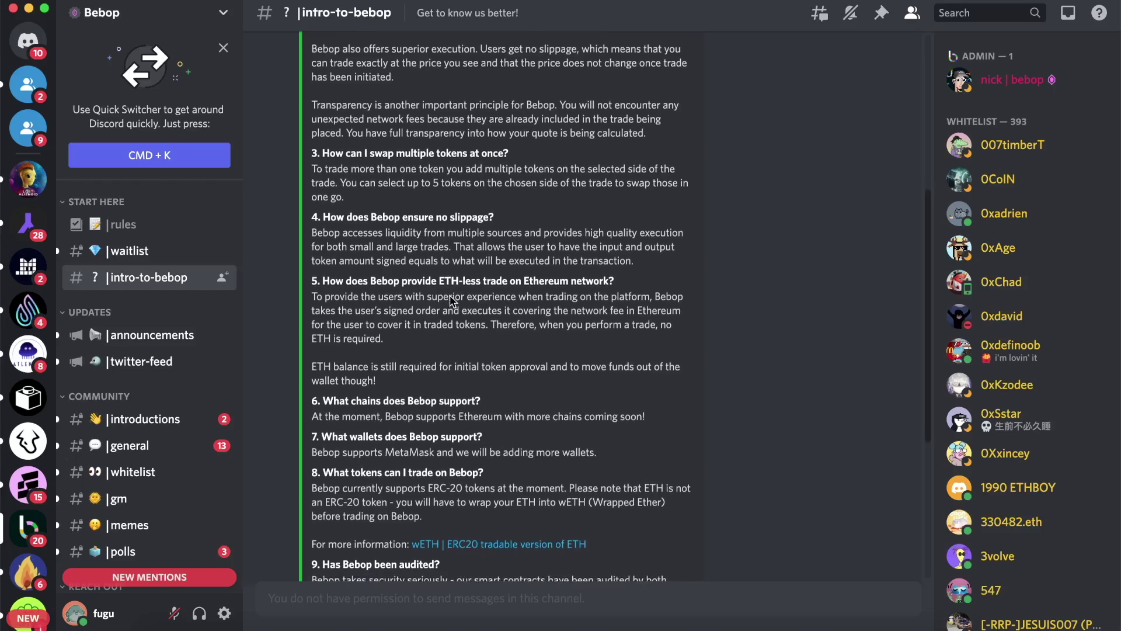